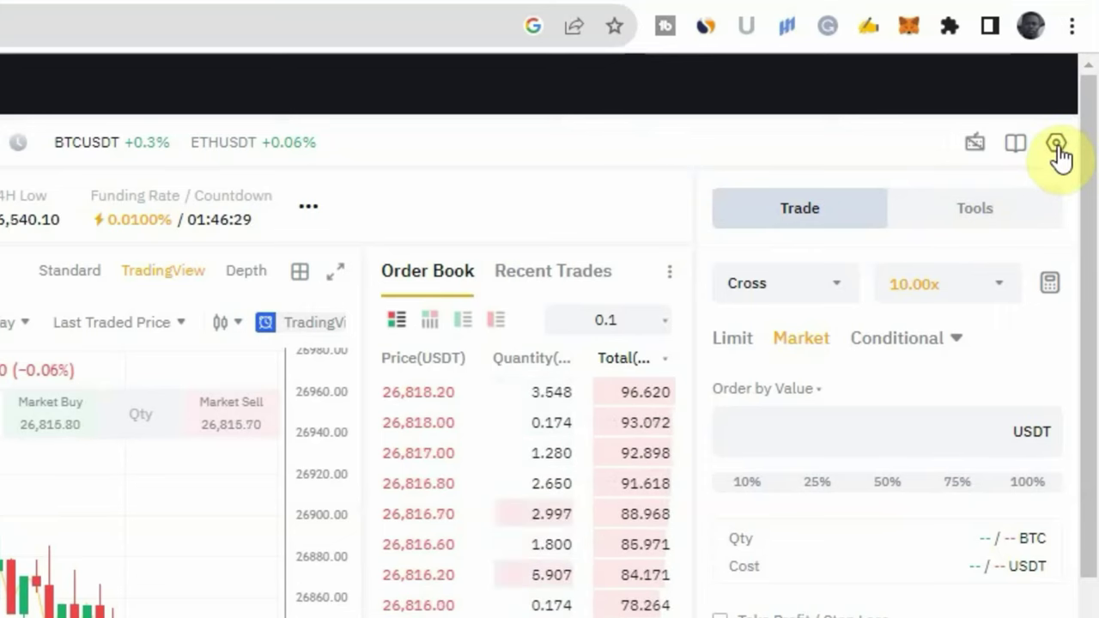
Step: Change the BTCUSDT position mode from One-Way Mode to Hedge Mode in preferences and confirm
click(1054, 153)
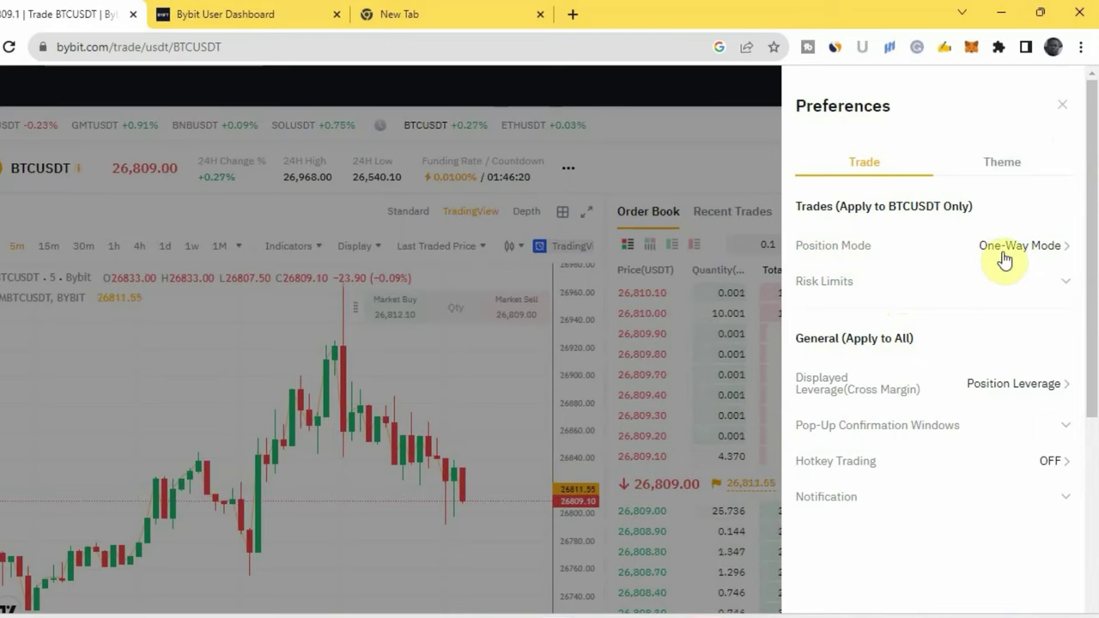
click(1048, 249)
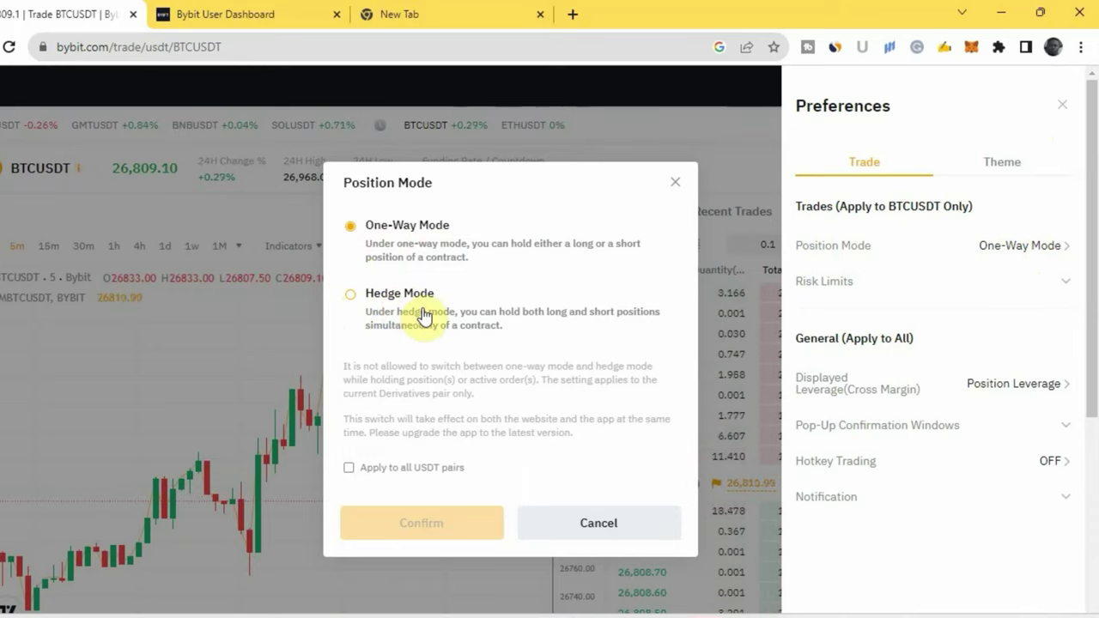
click(352, 297)
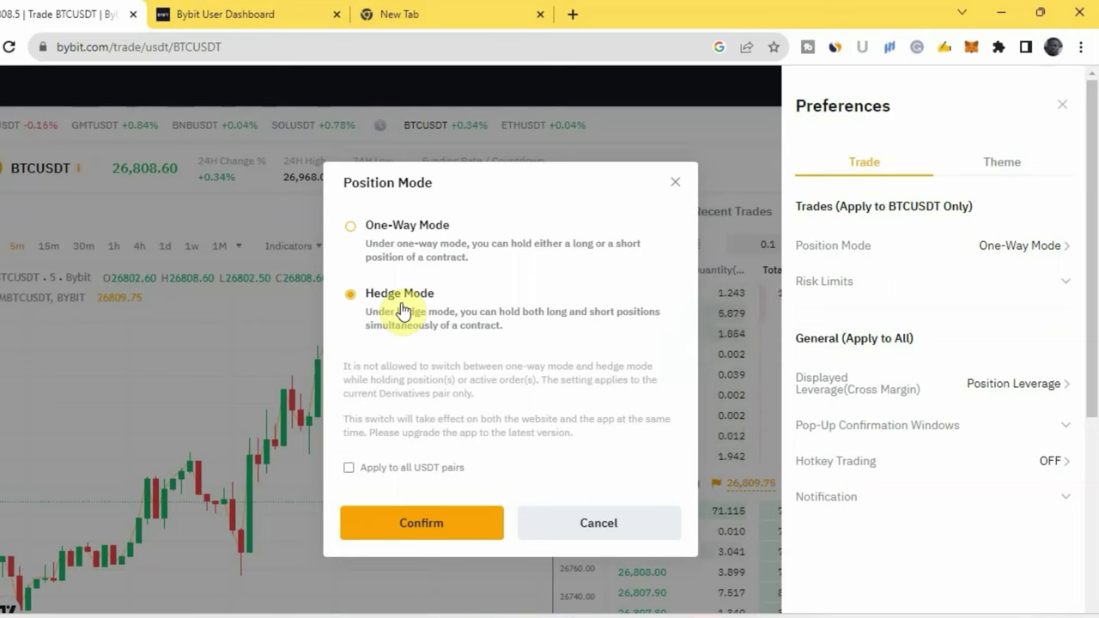
click(455, 541)
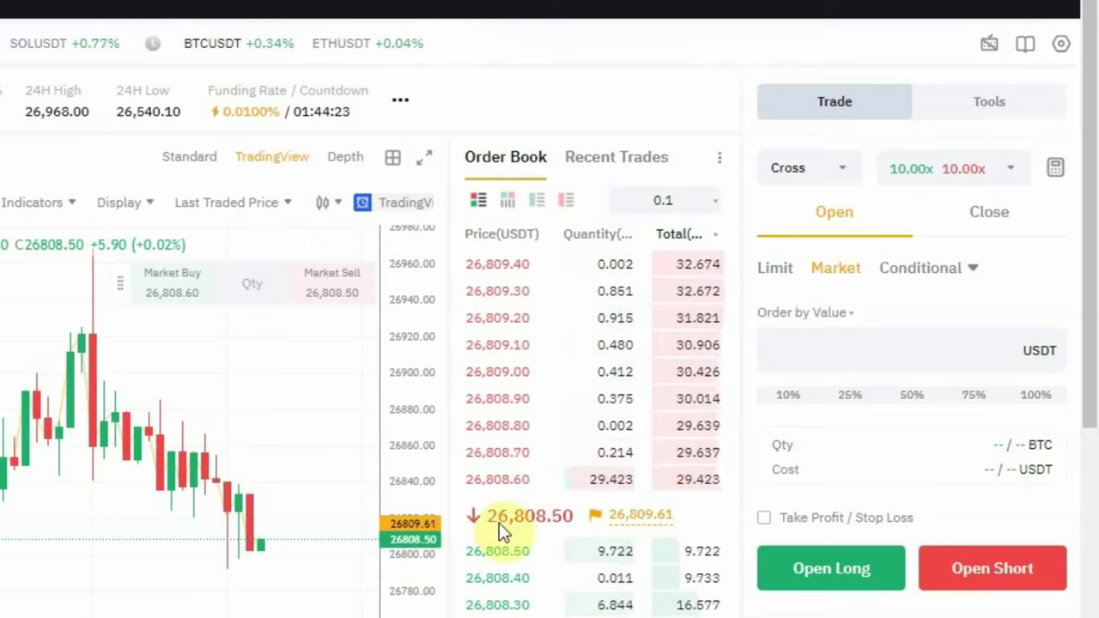
Step: Toggle the order panel between Open and Close, finishing on the Close form with Close Long and Close Short
click(981, 226)
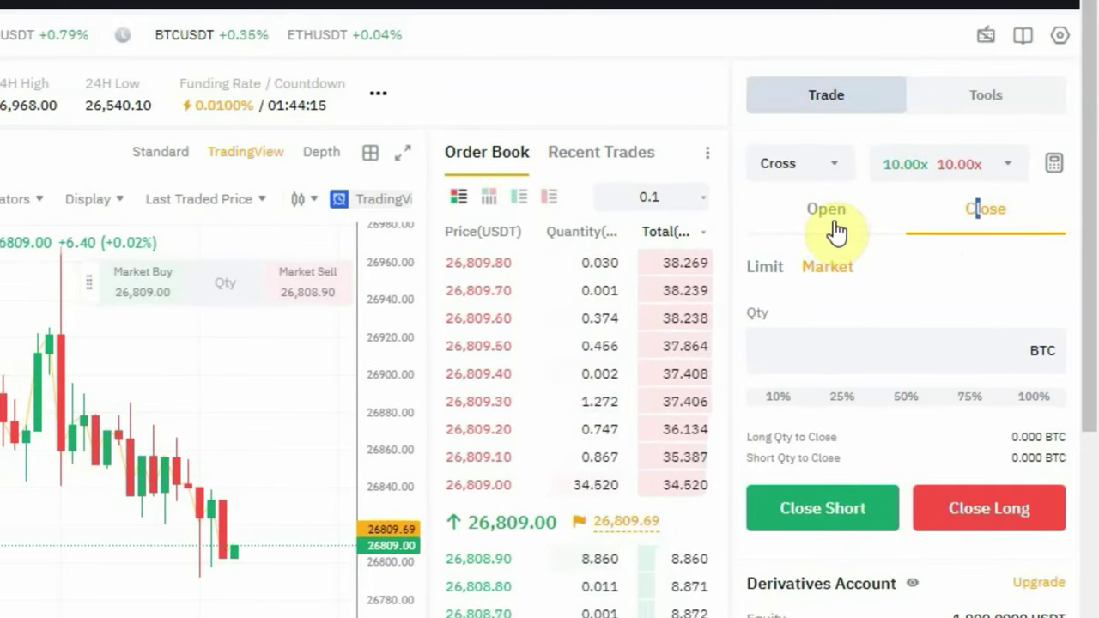
click(834, 230)
click(1004, 221)
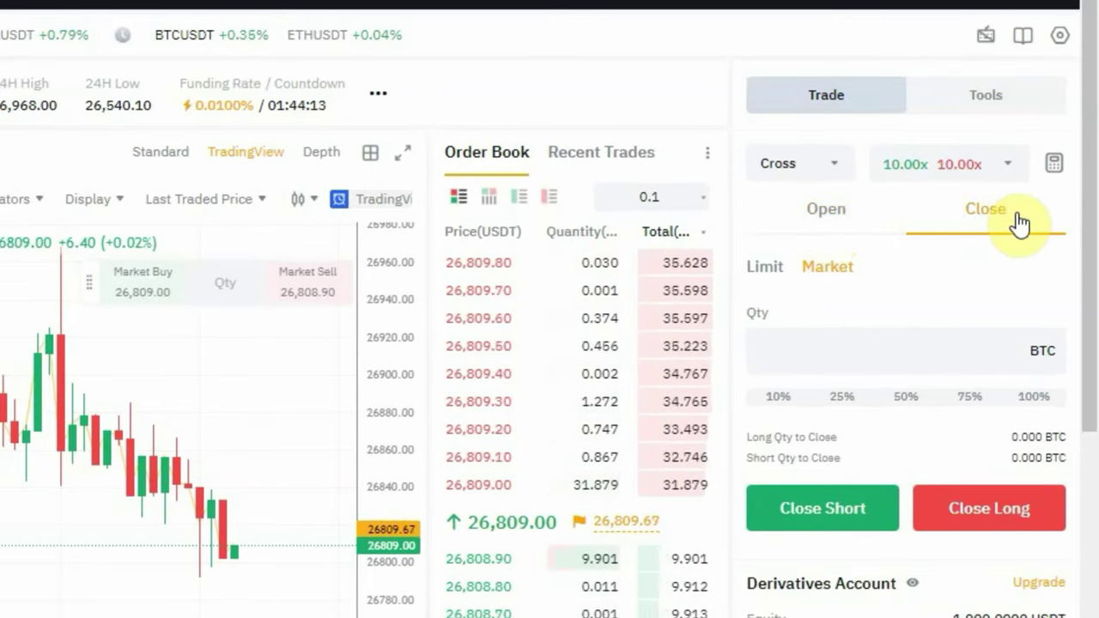
click(846, 230)
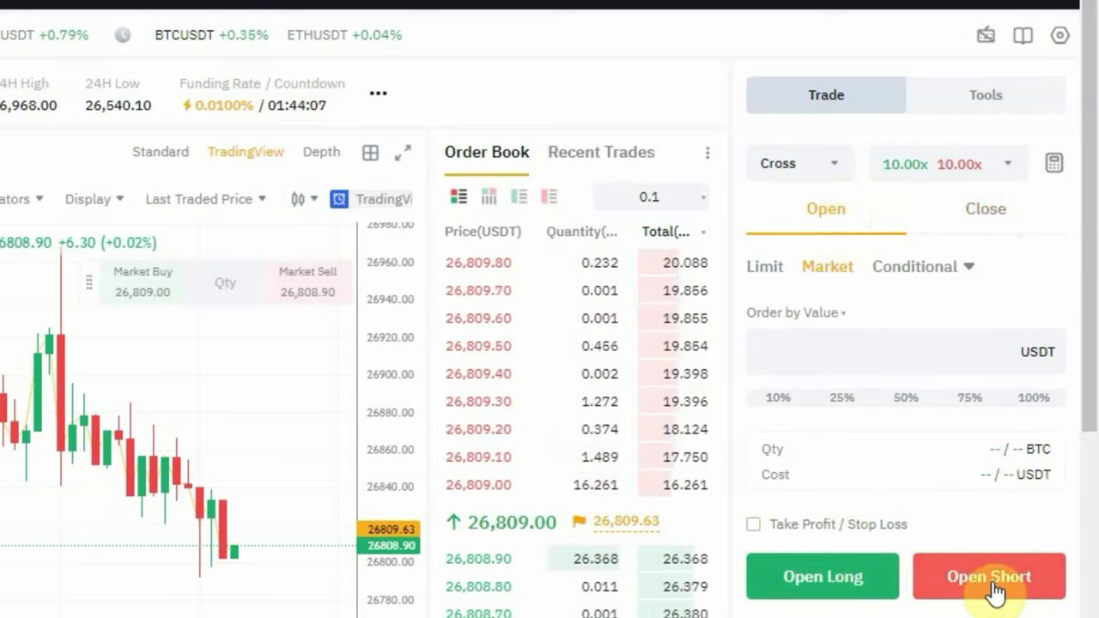
click(989, 214)
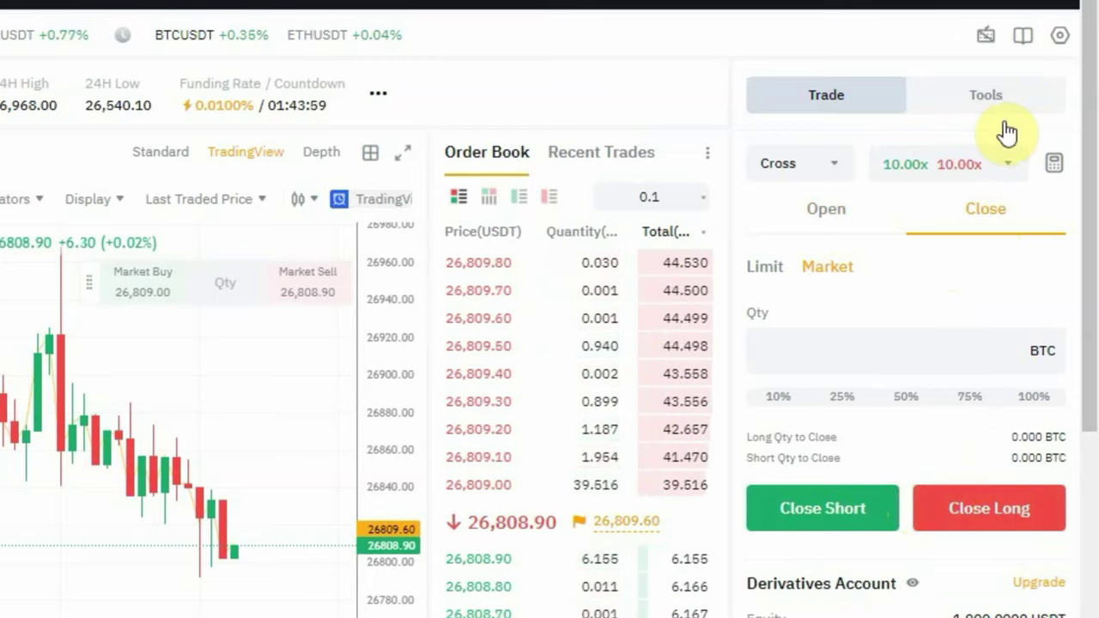
click(1058, 38)
click(1006, 198)
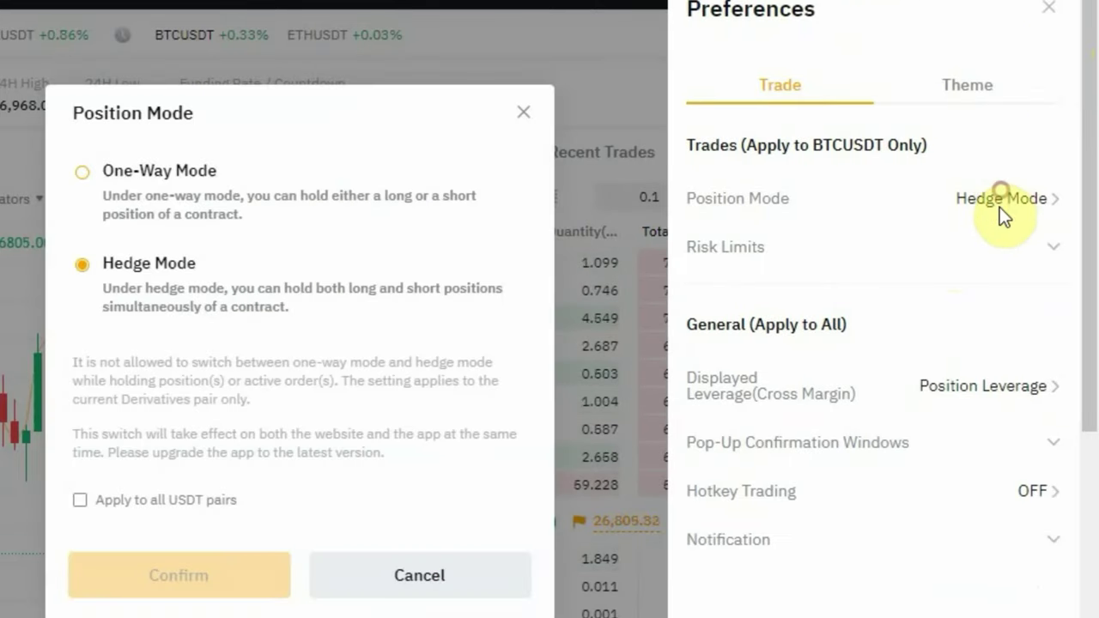
click(83, 173)
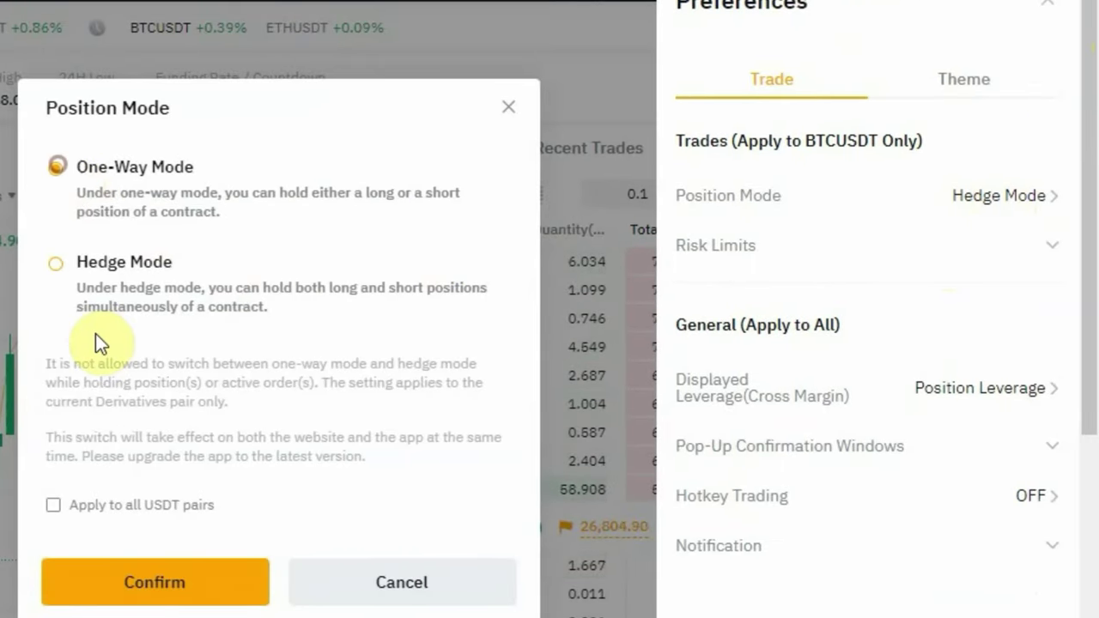
click(196, 565)
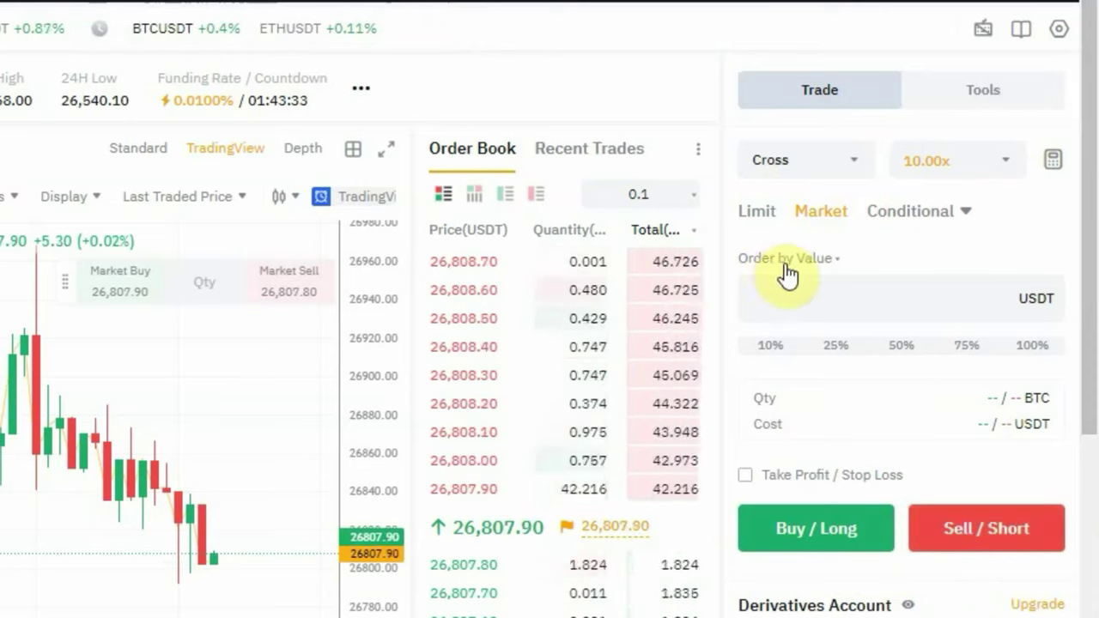
click(1059, 34)
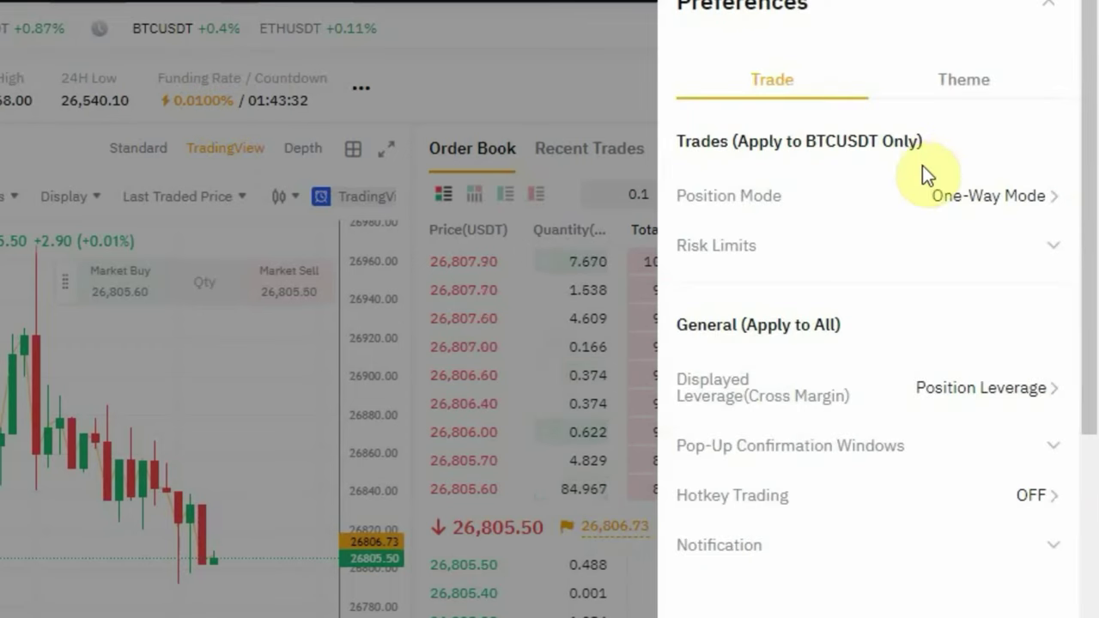
click(981, 199)
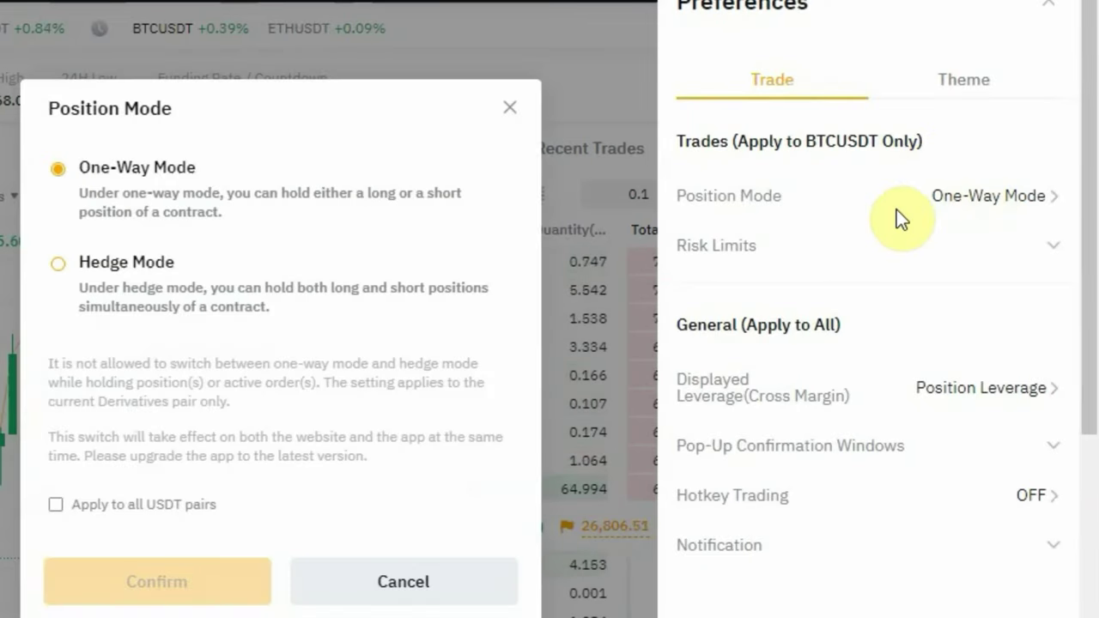
click(62, 266)
click(156, 581)
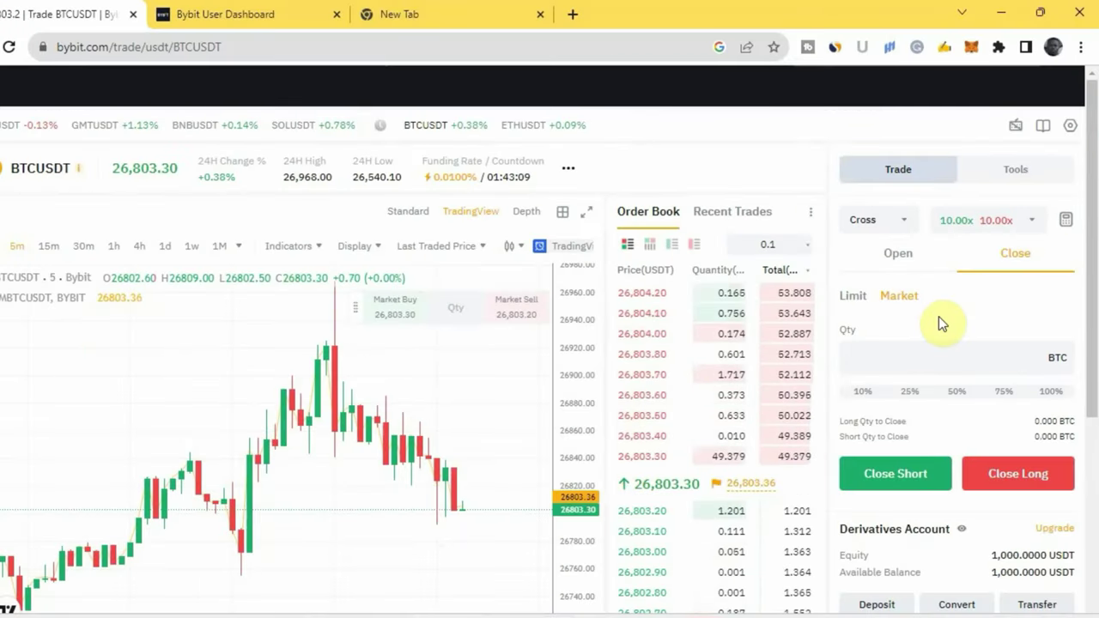
Step: Return the order form to Open and keep Cross margin at 10.00x leverage
click(907, 260)
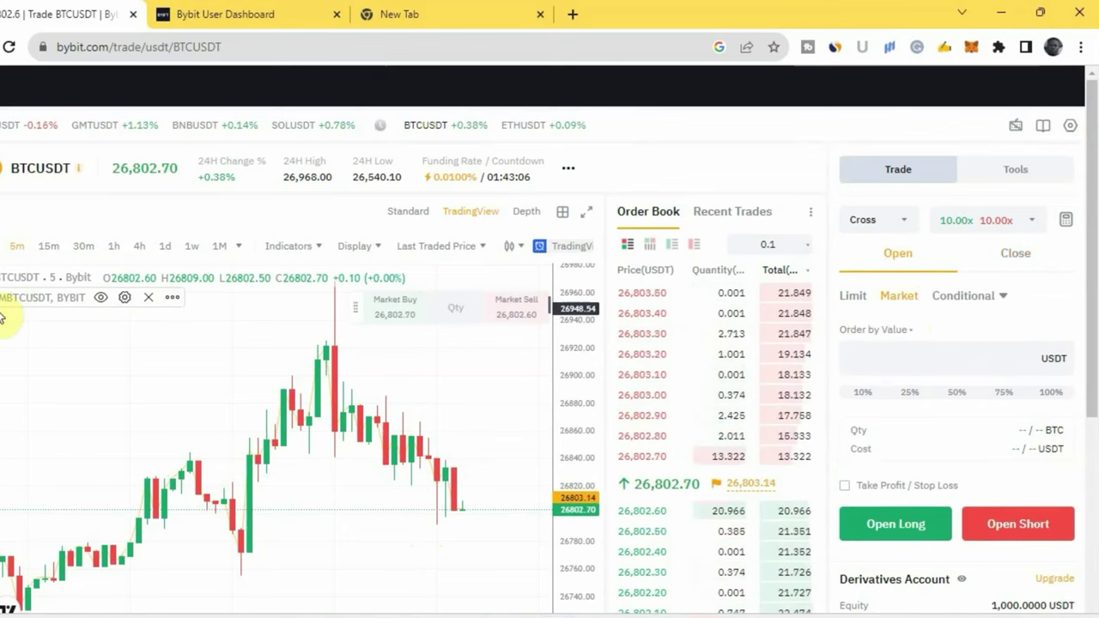
mouse_move(7, 188)
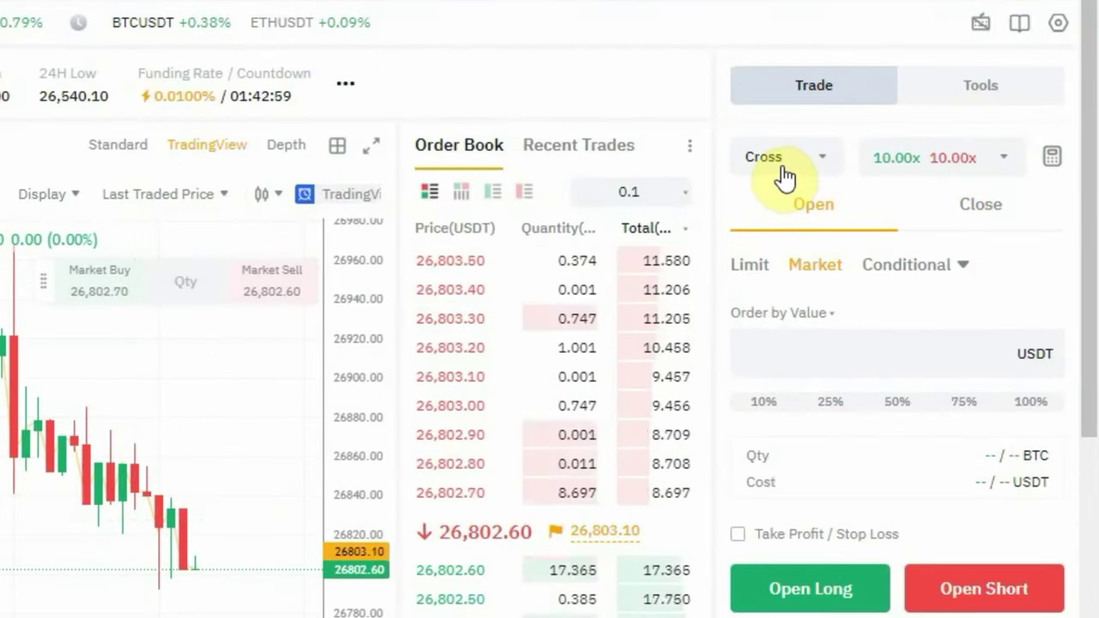
click(822, 158)
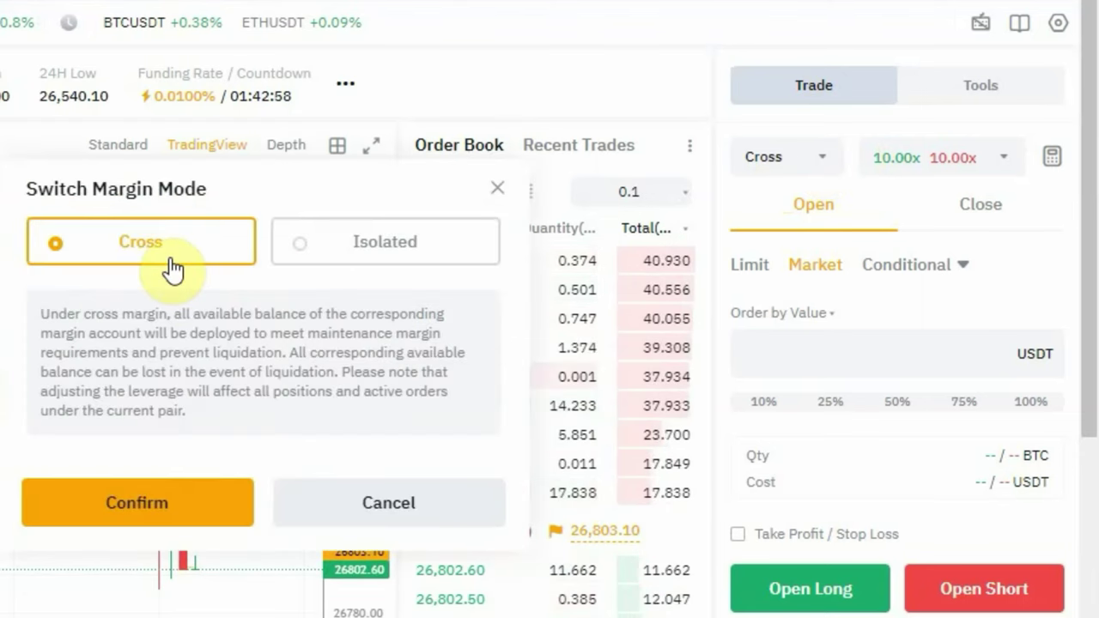
click(182, 502)
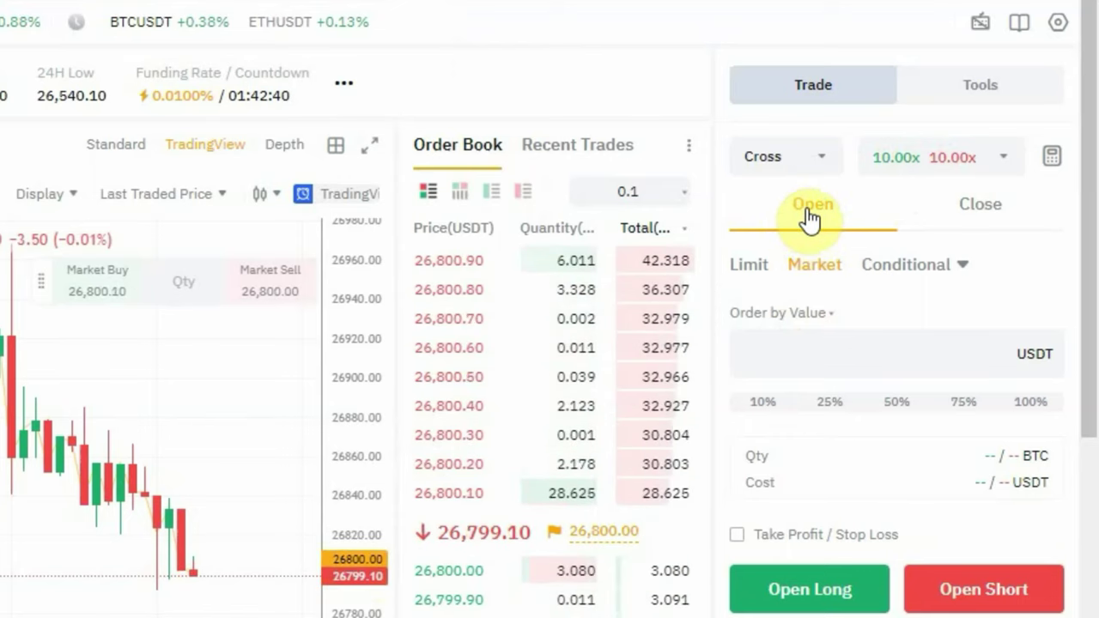
Step: Enter a 1000 USDT order value and place a market Open Long for 0.037 BTC
mouse_move(812, 278)
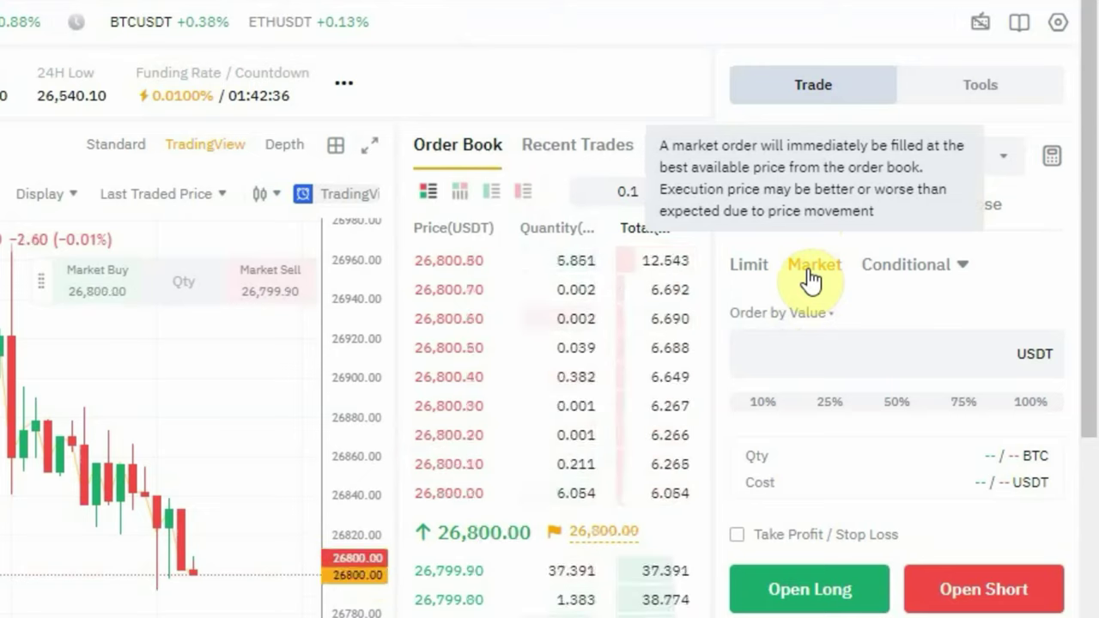
click(845, 354)
text(1000)
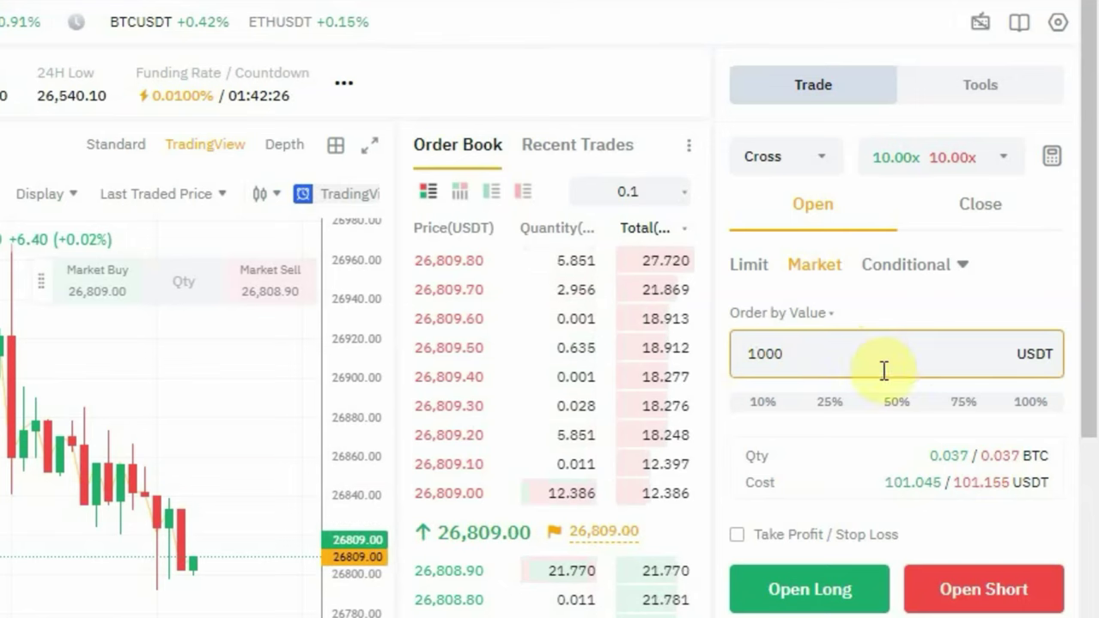
scroll(887, 481, down, 1)
scroll(887, 481, down, 1)
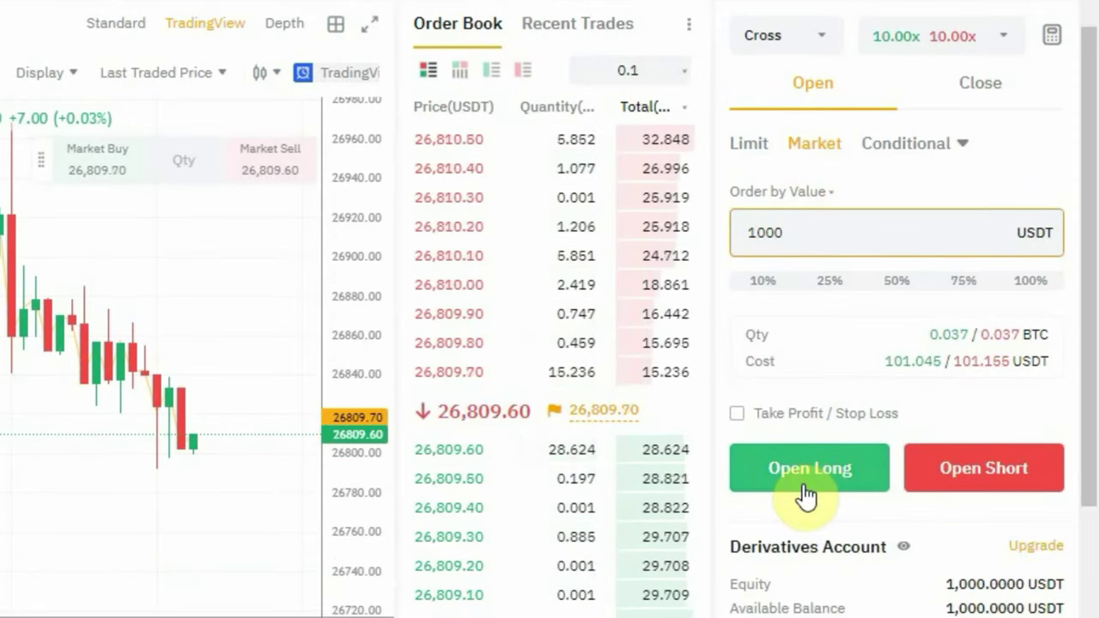
click(806, 481)
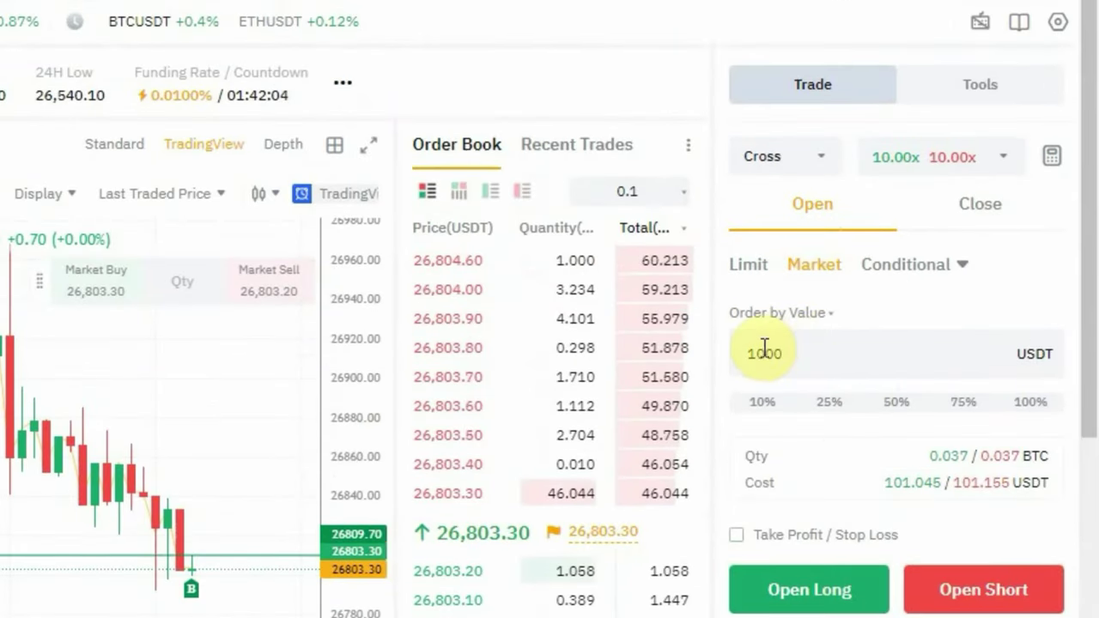
Step: Keep the 1000 USDT order value and place a market Open Short for 0.037 BTC
drag(777, 356, 726, 356)
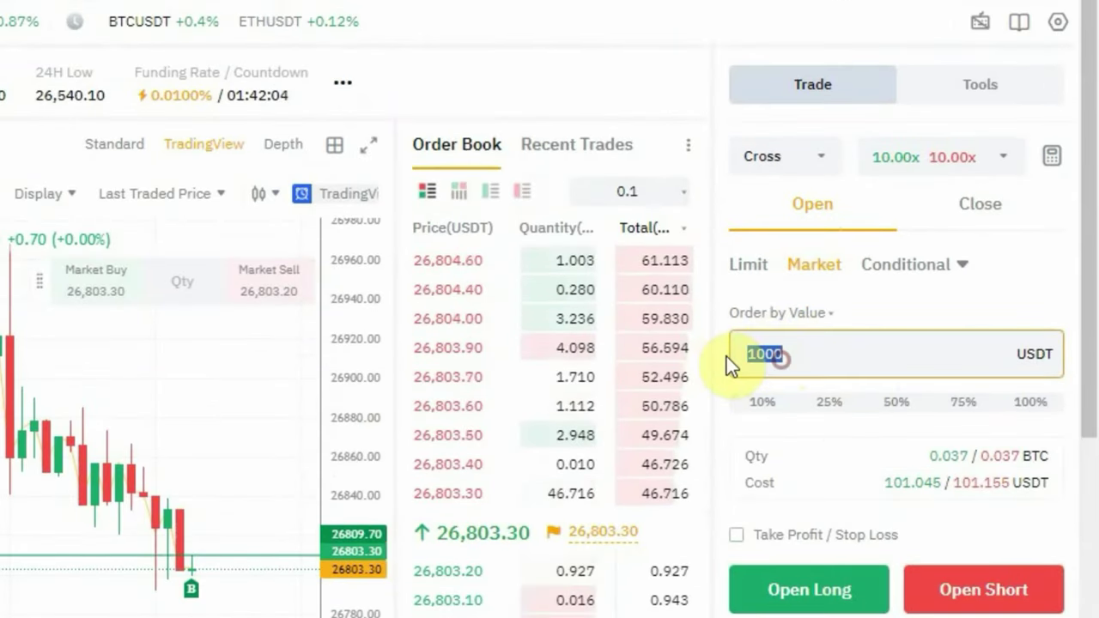
click(821, 355)
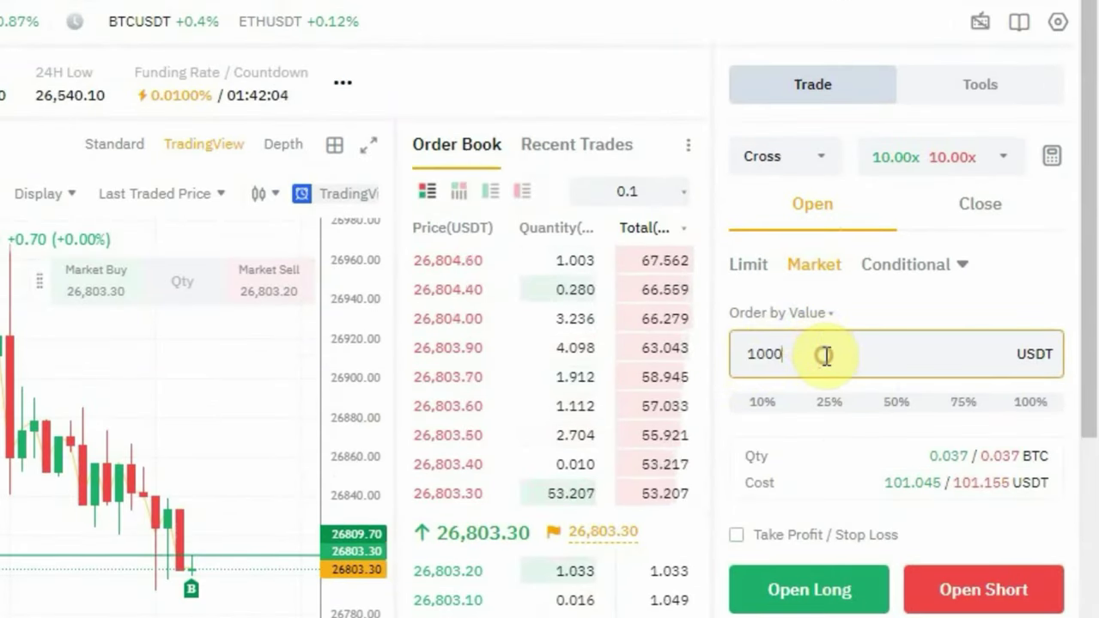
click(989, 606)
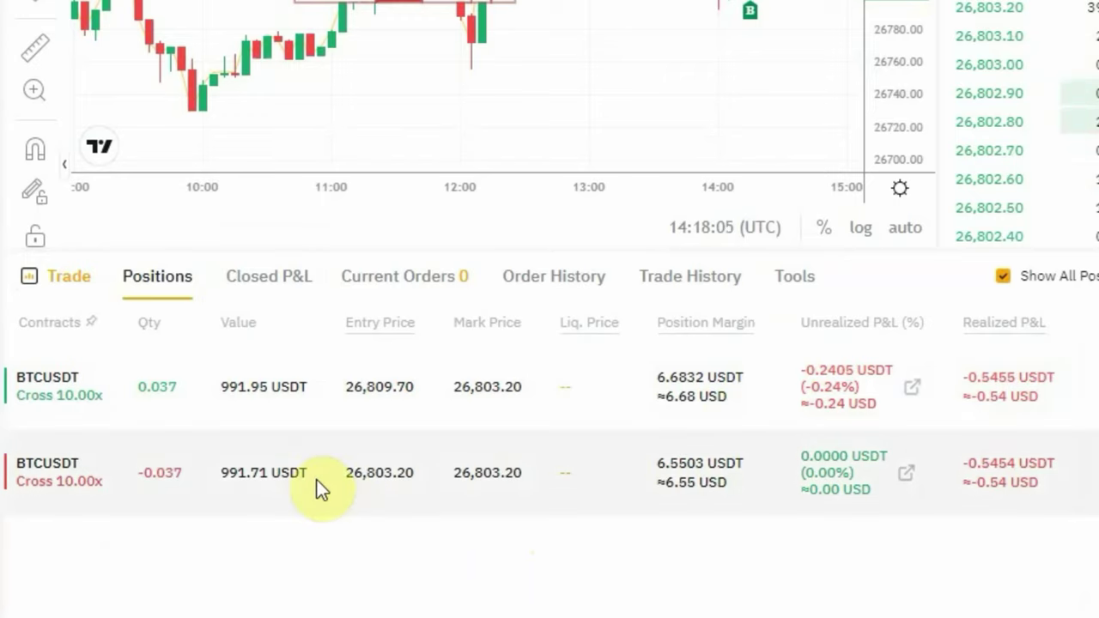
mouse_move(91, 482)
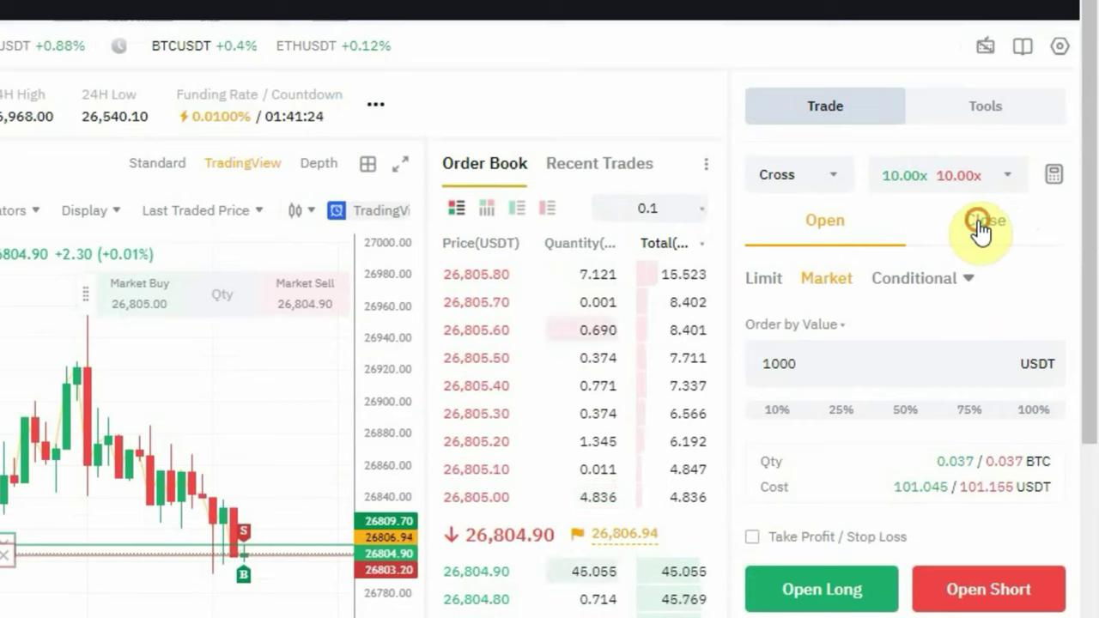
Step: On the Close form, set quantity to 100% and close the 0.037 BTC long at market
click(979, 225)
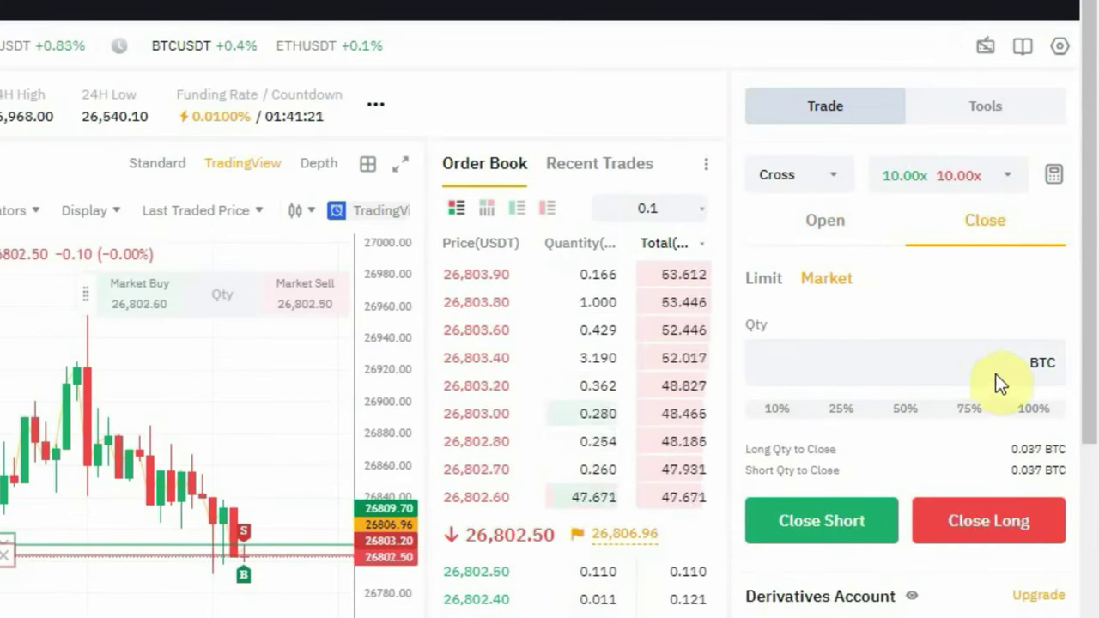
click(1033, 410)
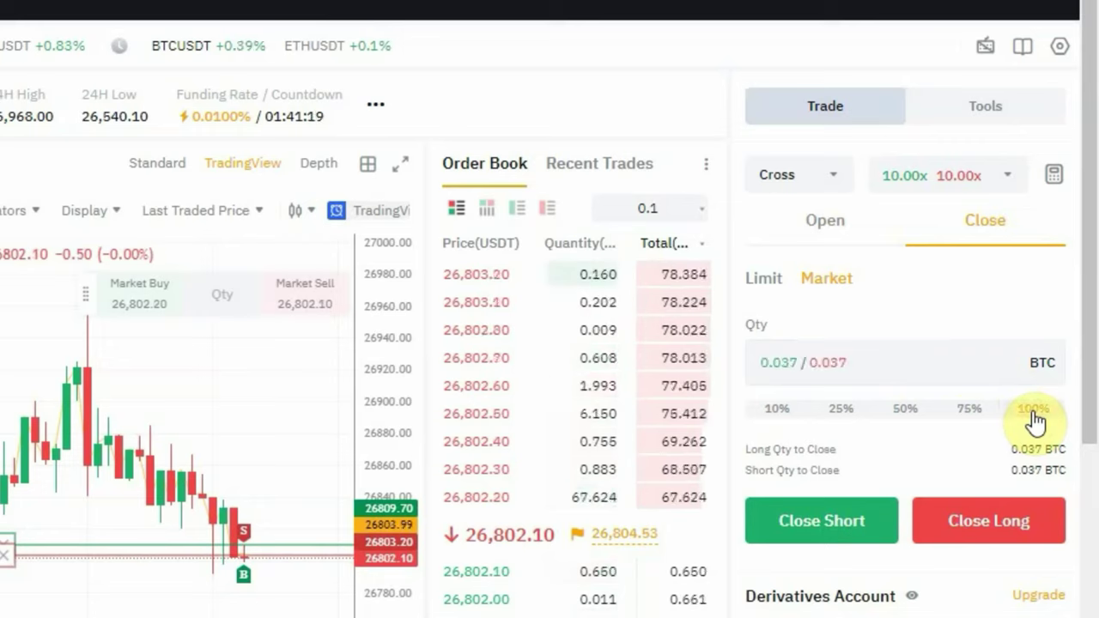
click(807, 539)
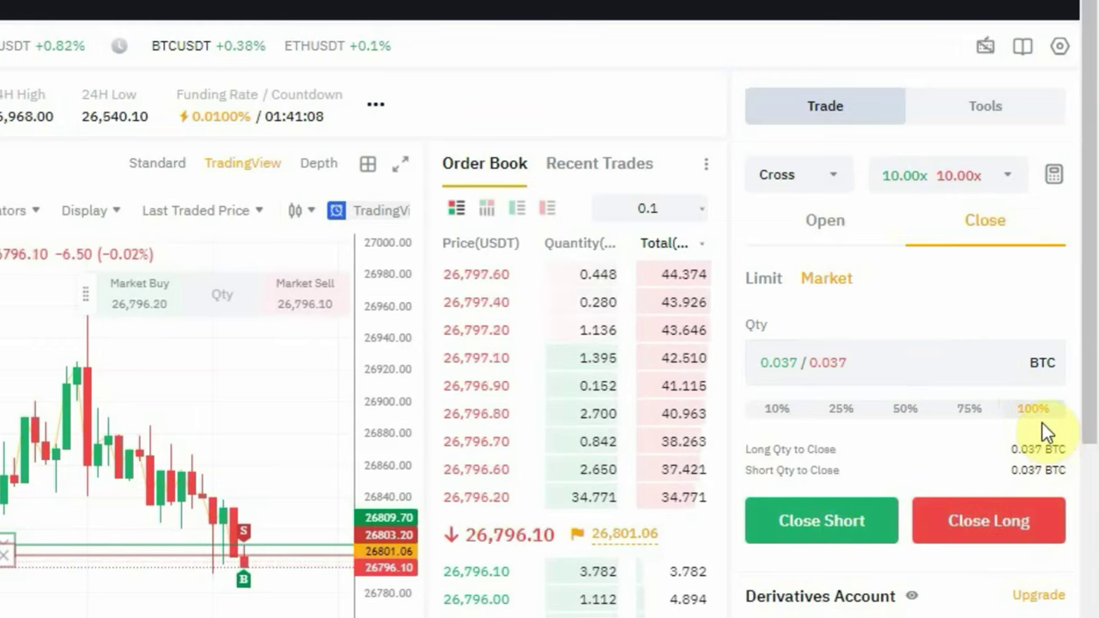
click(994, 530)
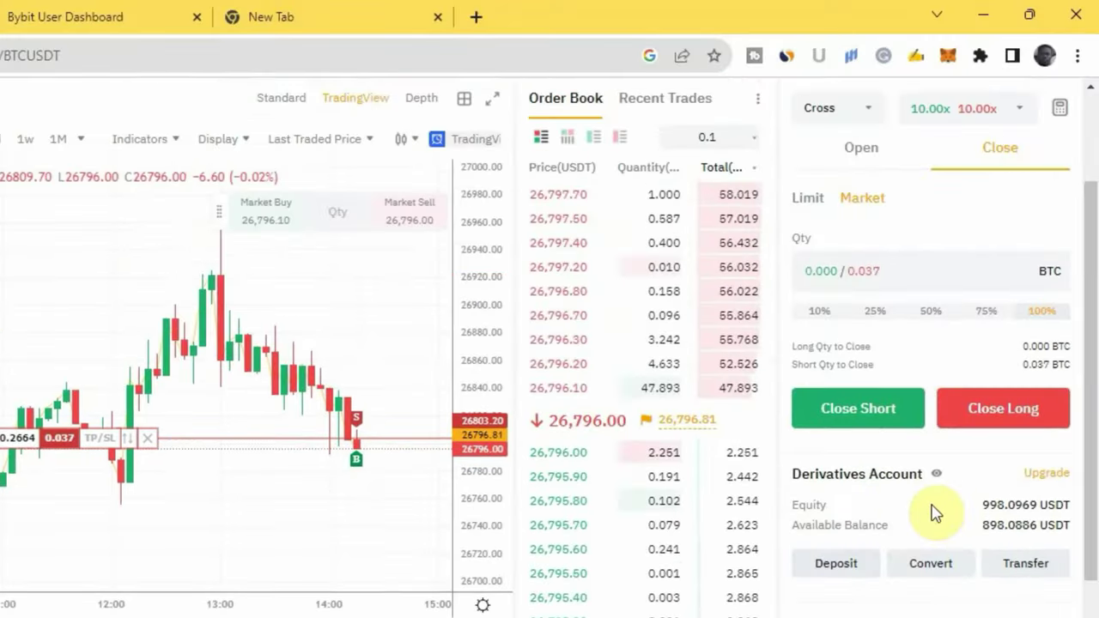
Step: Set 100% and close the 0.037 BTC short, checking Positions shows No record yet
scroll(932, 510, up, 1)
click(1045, 414)
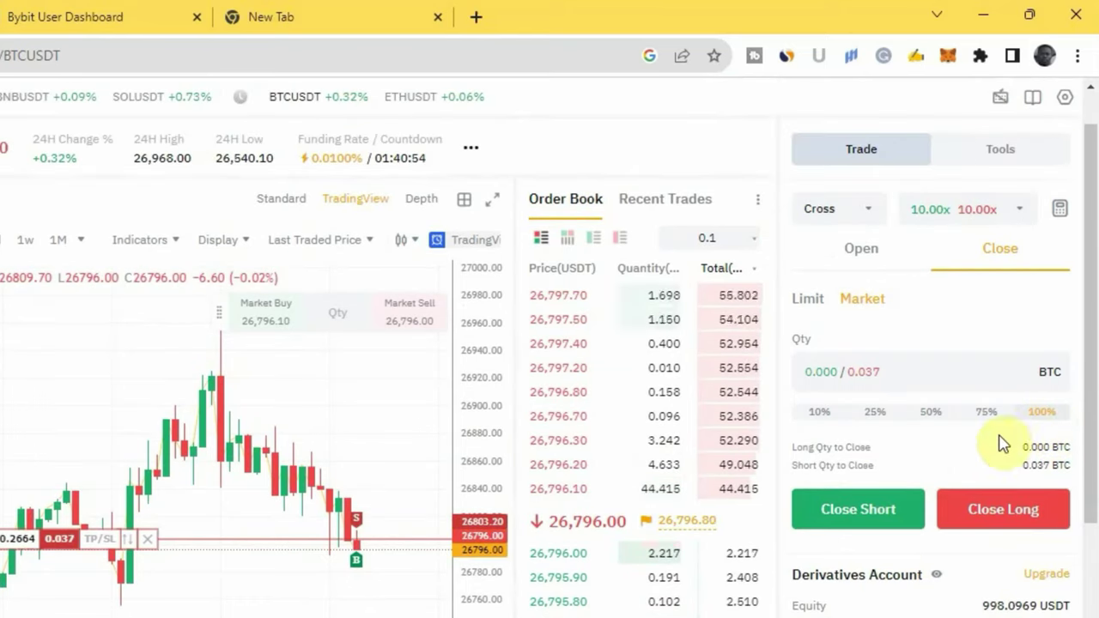
click(848, 525)
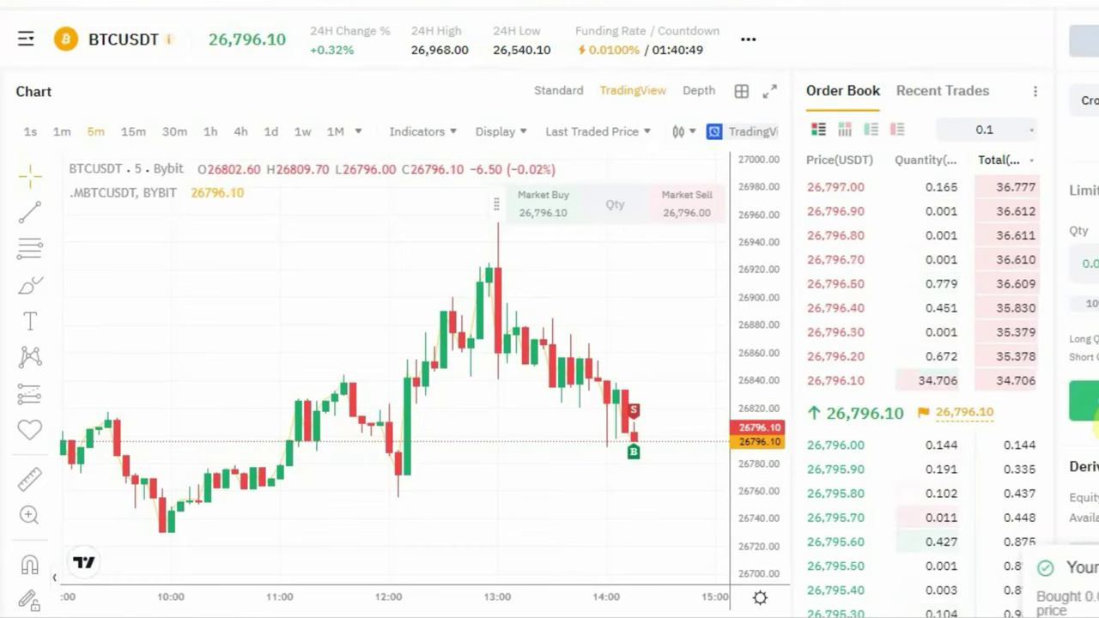
scroll(1037, 466, down, 5)
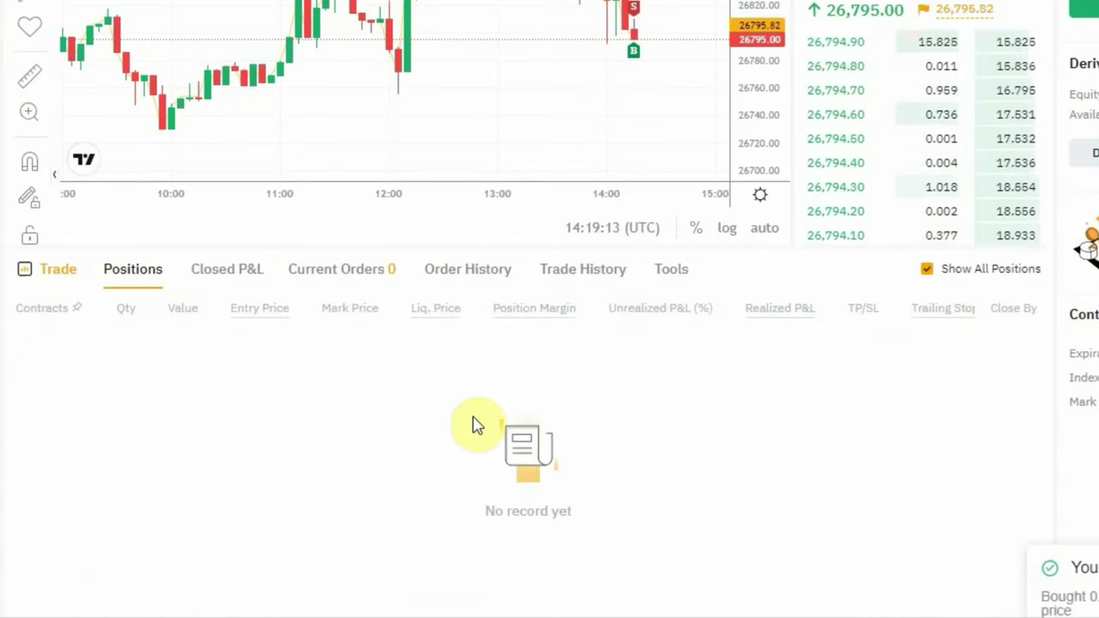
scroll(1009, 384, up, 6)
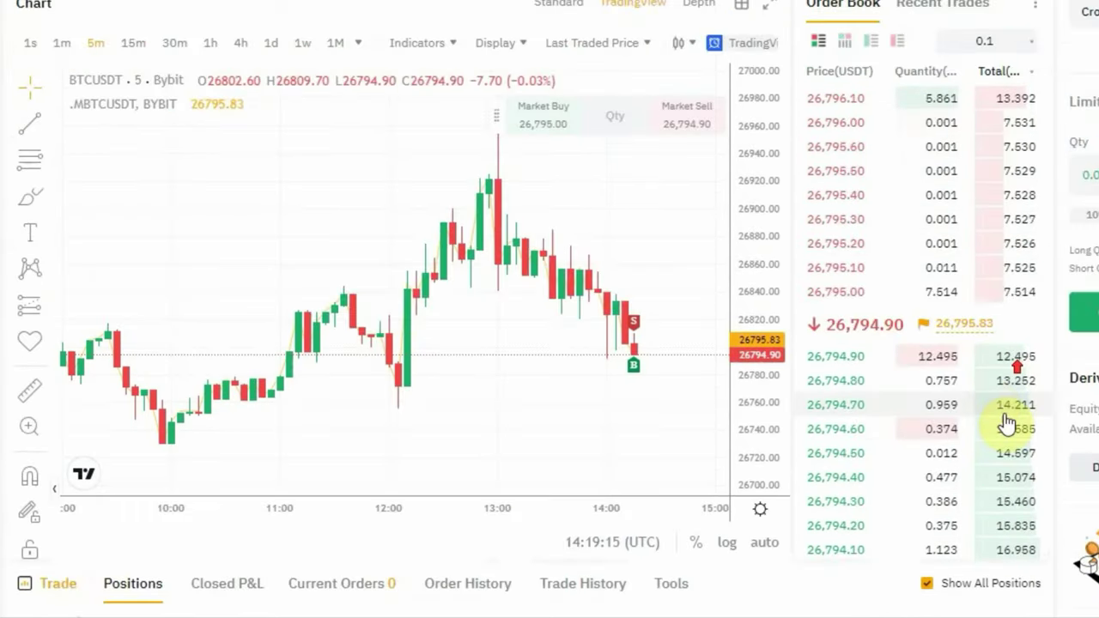